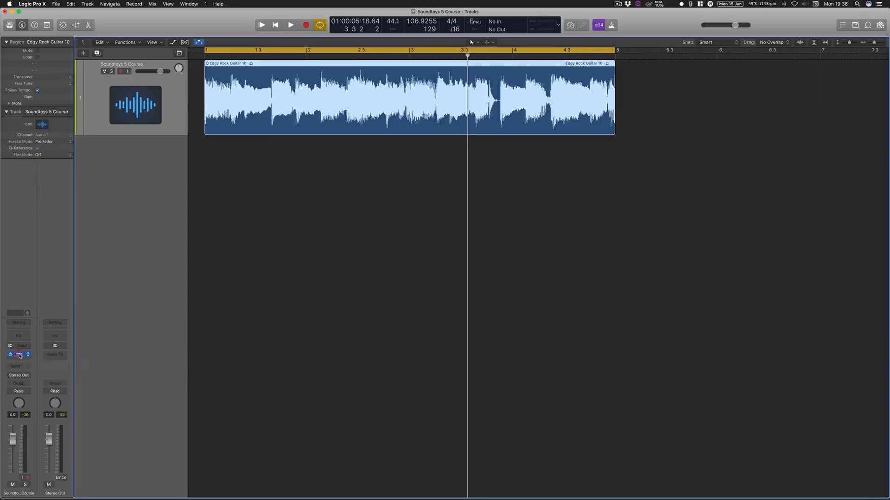
- Show the guitar track's Effect Rack window and position it above the arrangement
click(19, 355)
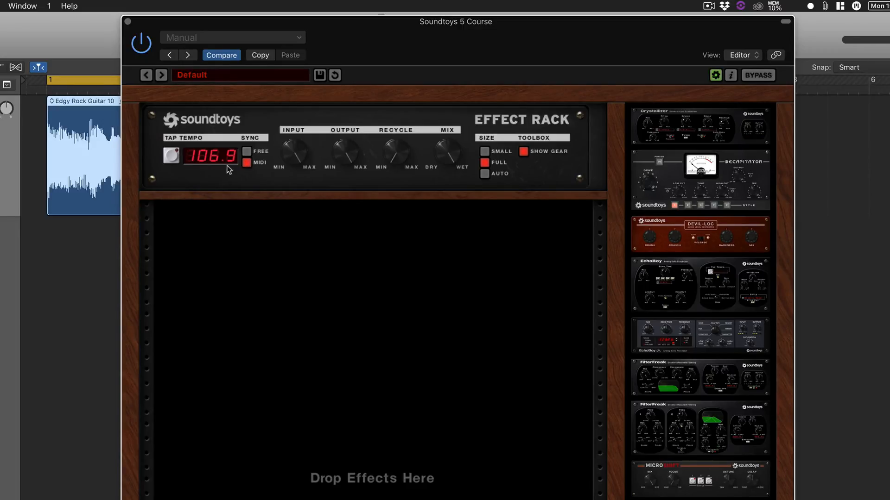
drag(381, 35, 396, 113)
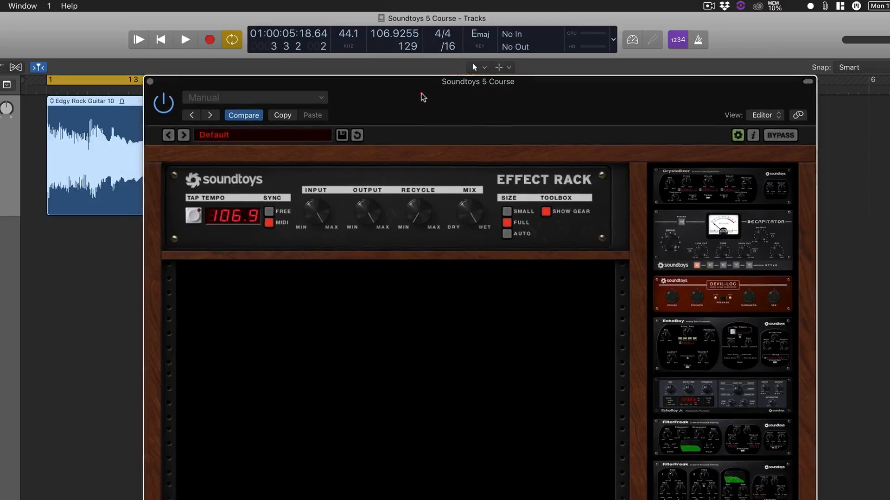
mouse_move(412, 119)
mouse_down()
mouse_move(431, 61)
mouse_move(465, 42)
mouse_up()
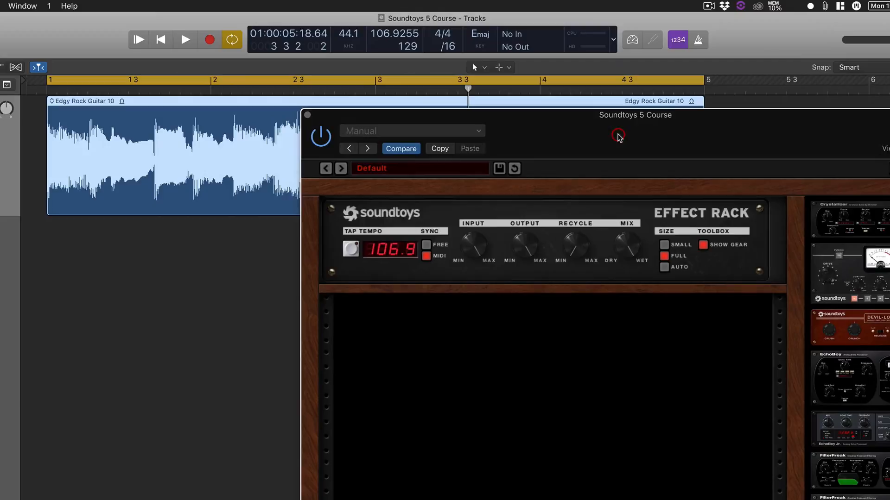
mouse_move(668, 138)
mouse_down()
mouse_move(475, 47)
mouse_move(485, 45)
mouse_up()
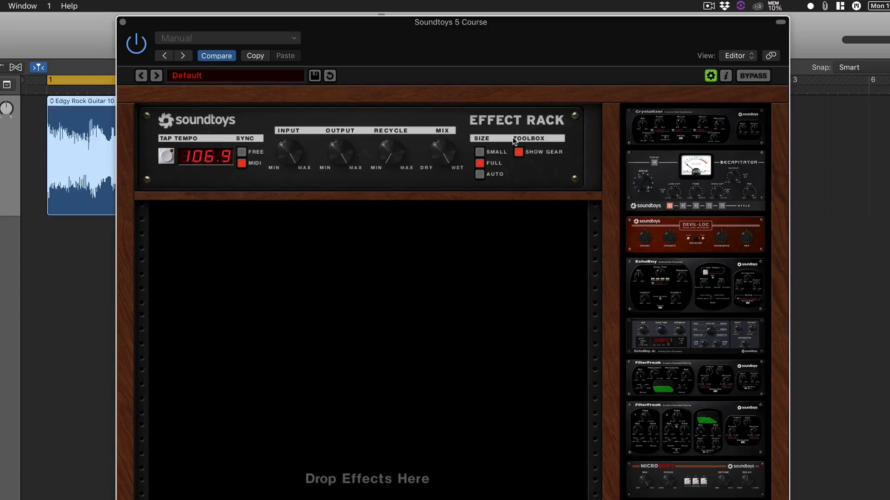
- Turn the rack's Mix toward wet and raise its Recycle amount
drag(442, 147, 442, 132)
drag(391, 150, 390, 136)
click(385, 367)
click(478, 155)
click(479, 163)
click(480, 175)
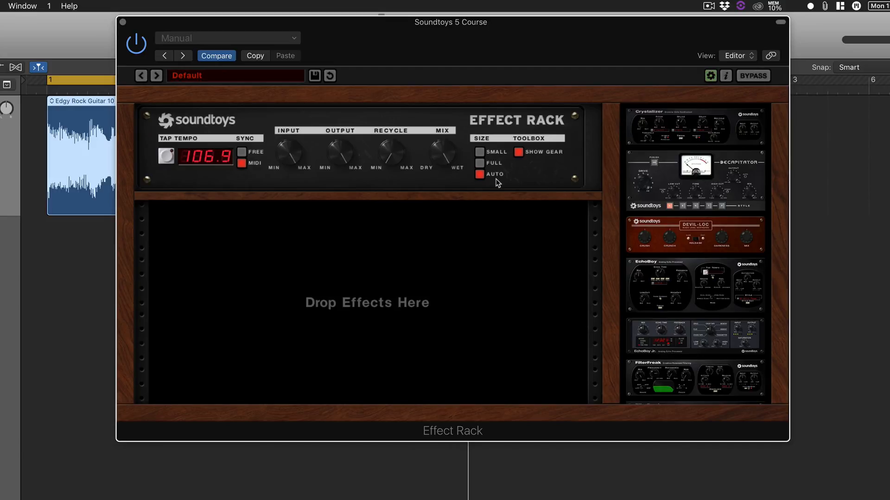
click(479, 163)
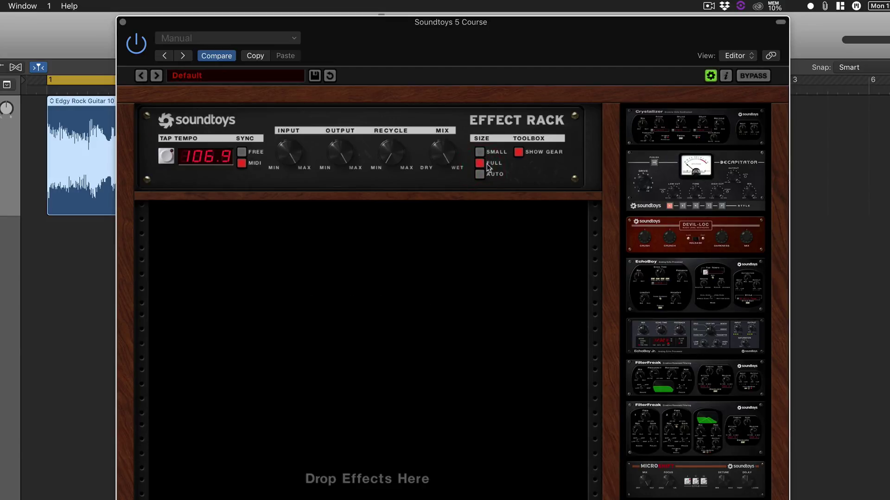
click(519, 154)
click(519, 153)
- Place Crystallizer in the rack, then Devil-Loc beneath it
drag(695, 128, 376, 313)
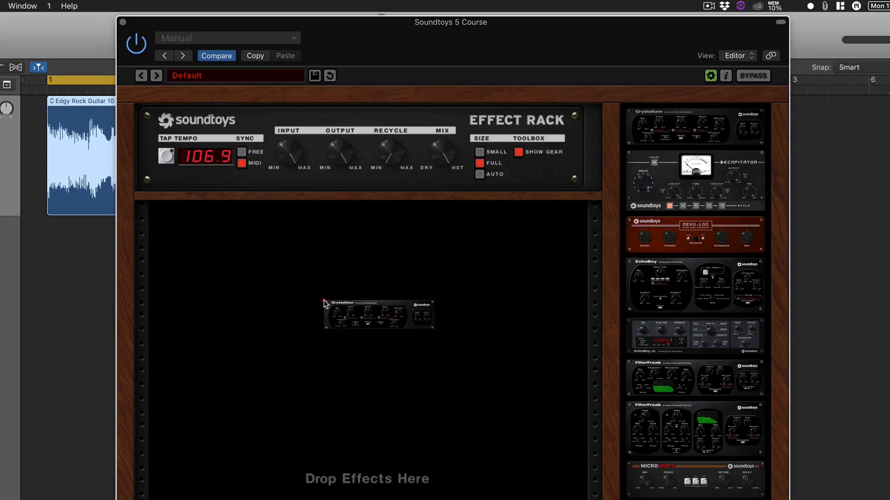
drag(707, 237, 438, 427)
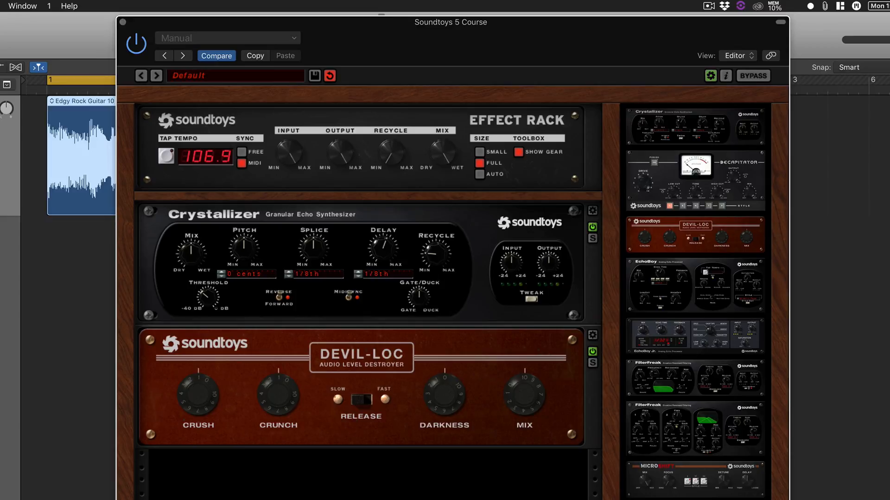
- Browse the preset list, then load Ambient Echoes followed by Liquid Vibe
click(245, 76)
click(521, 79)
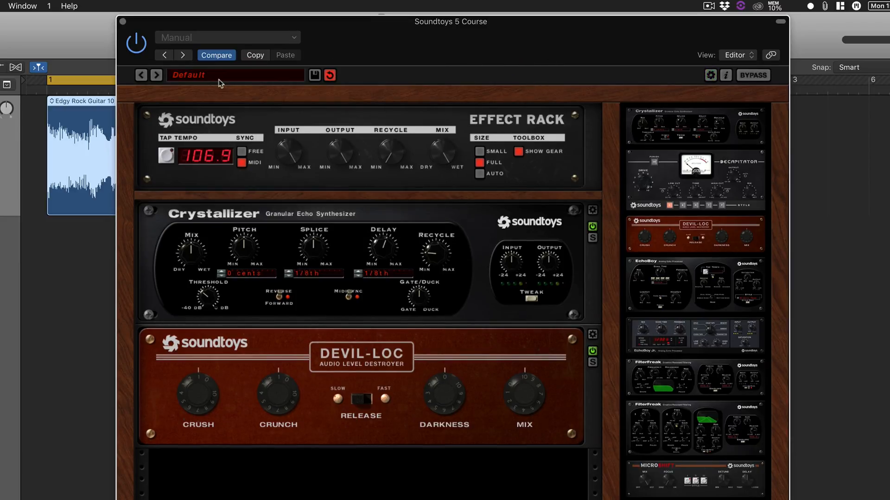
click(191, 77)
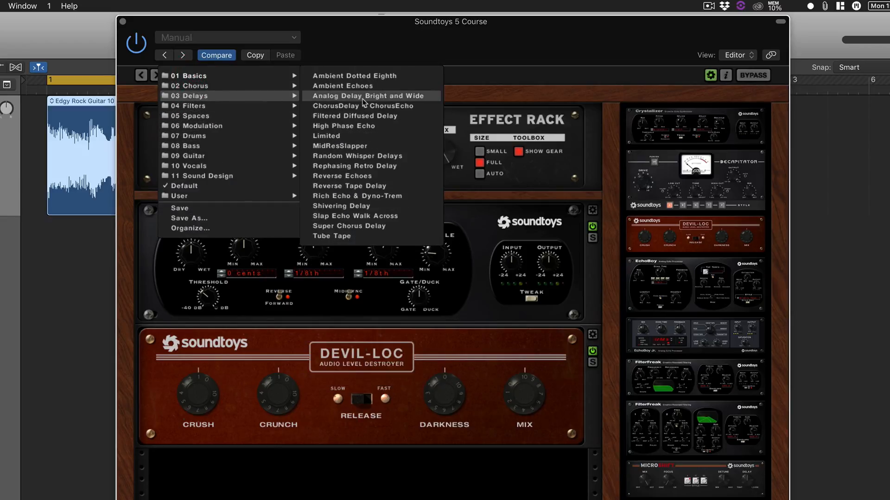
mouse_move(189, 96)
click(489, 75)
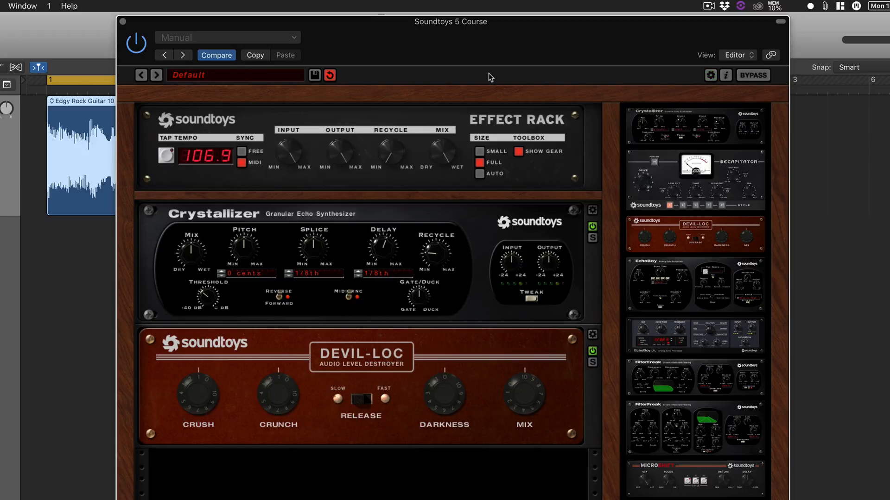
click(233, 75)
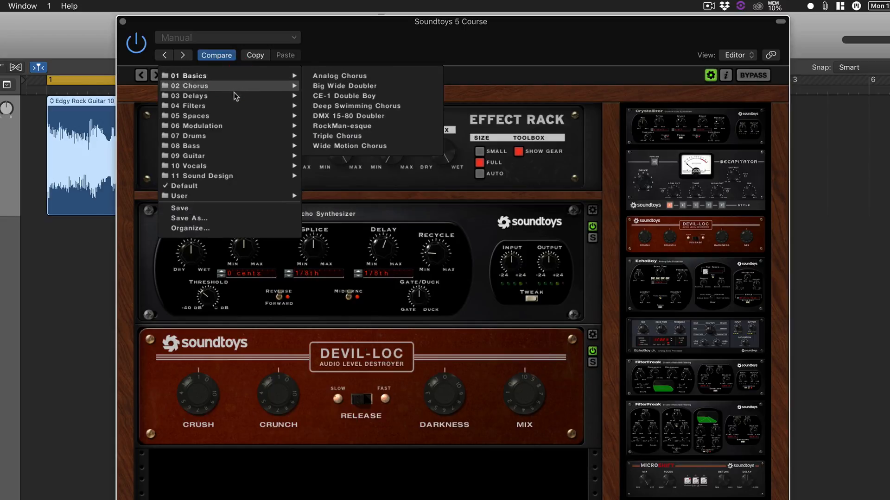
mouse_move(192, 96)
click(335, 87)
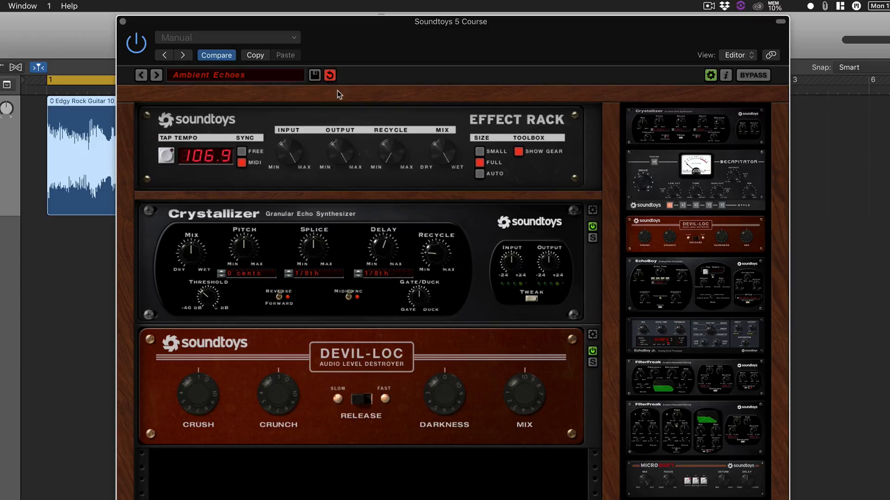
click(217, 76)
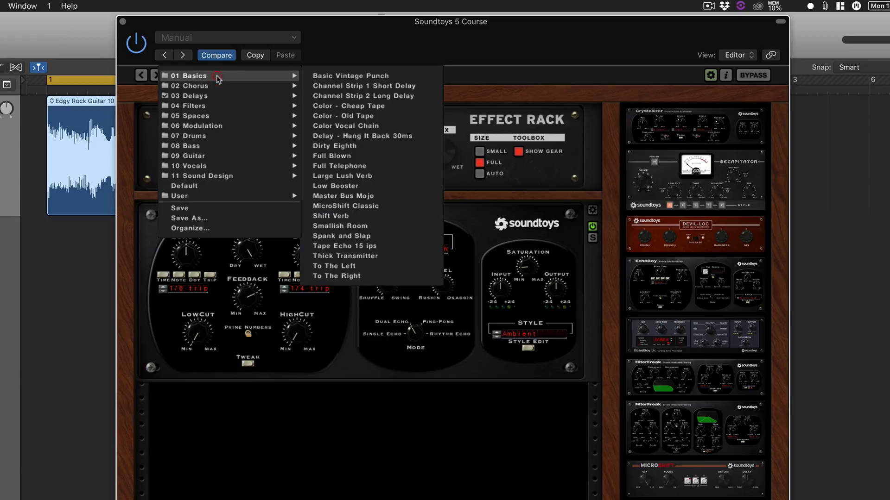
mouse_move(197, 126)
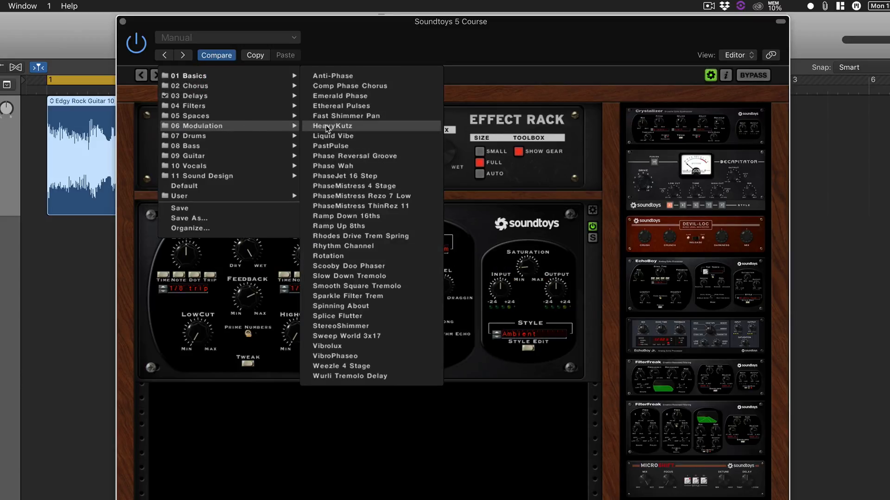
click(333, 136)
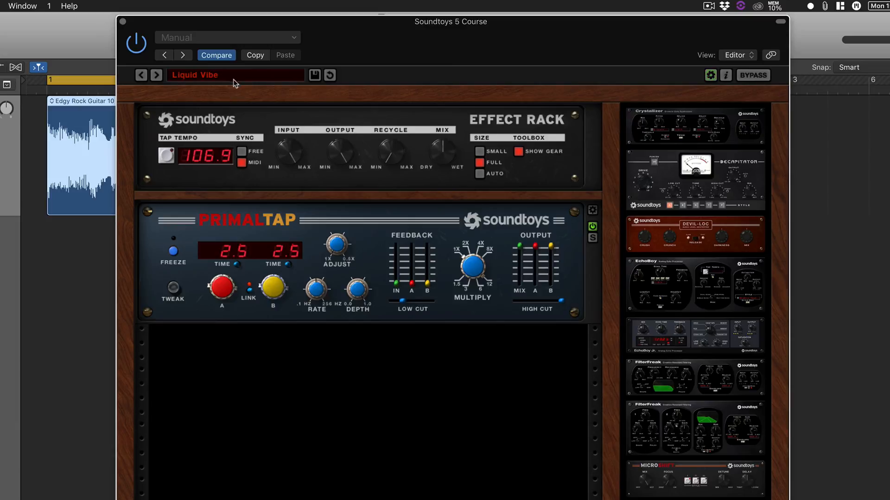
- Load FoogerOoger Vowely, Phase 90-ish, and finally Radio Bad Connection
click(233, 80)
mouse_move(187, 155)
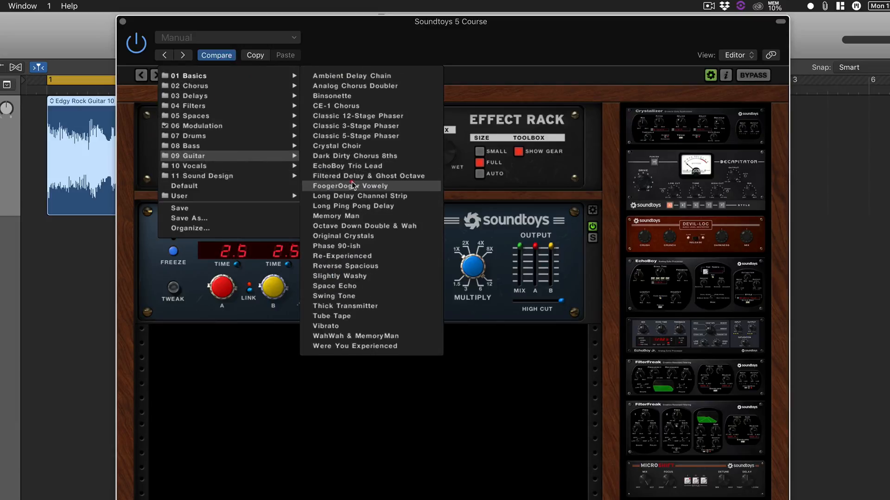
click(352, 185)
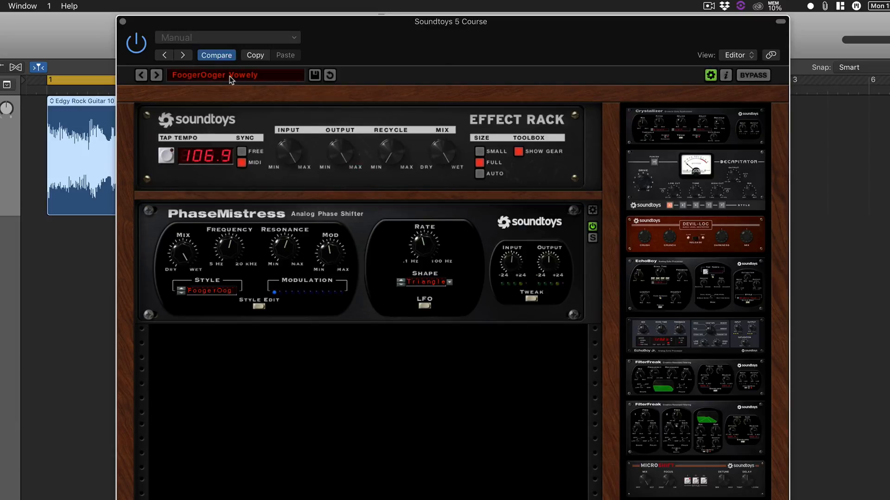
click(229, 76)
mouse_move(188, 156)
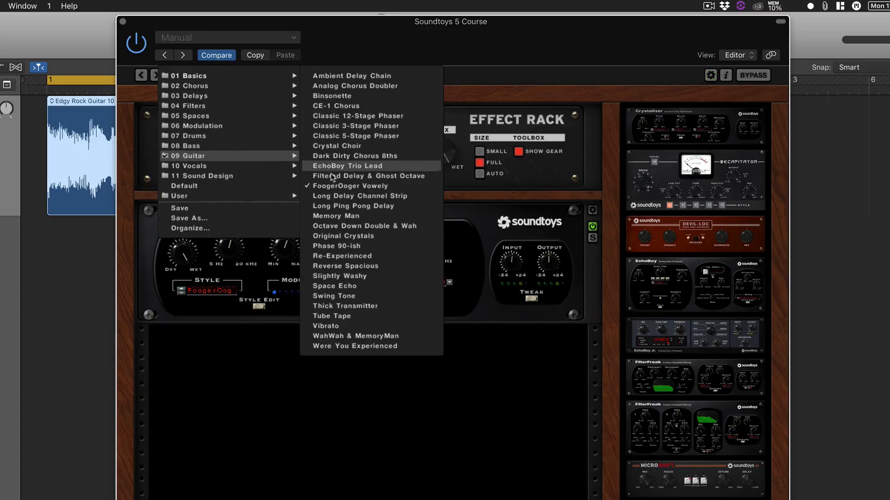
click(336, 246)
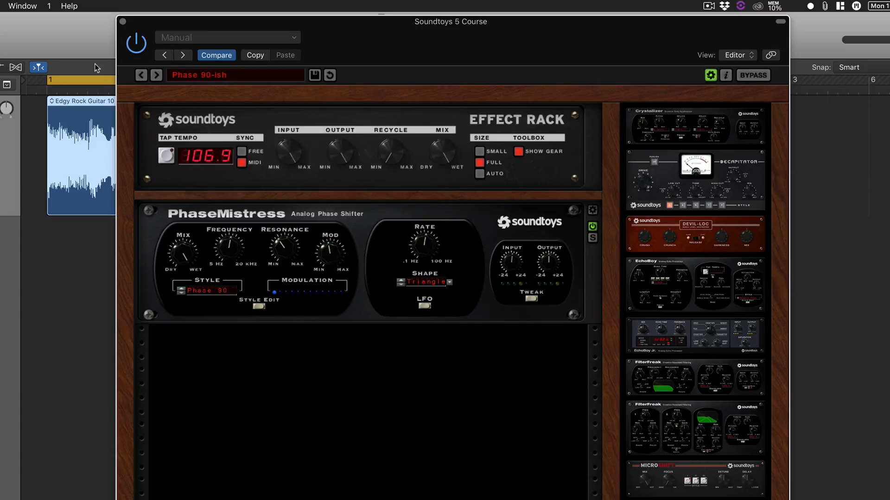
click(236, 75)
mouse_move(190, 115)
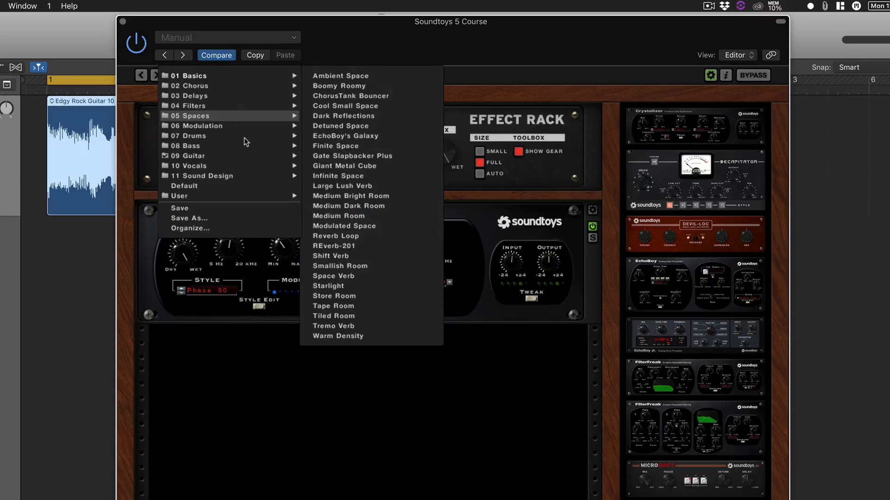
click(355, 172)
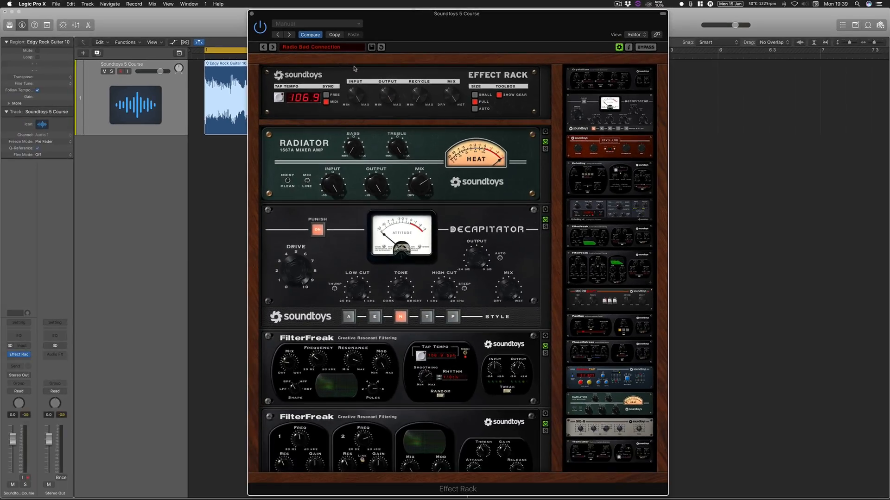
- Load the Devil Pipe preset from 11 Sound Design, chaining Devil-Loc, PrimalTap and Decapitator
click(324, 47)
mouse_move(302, 110)
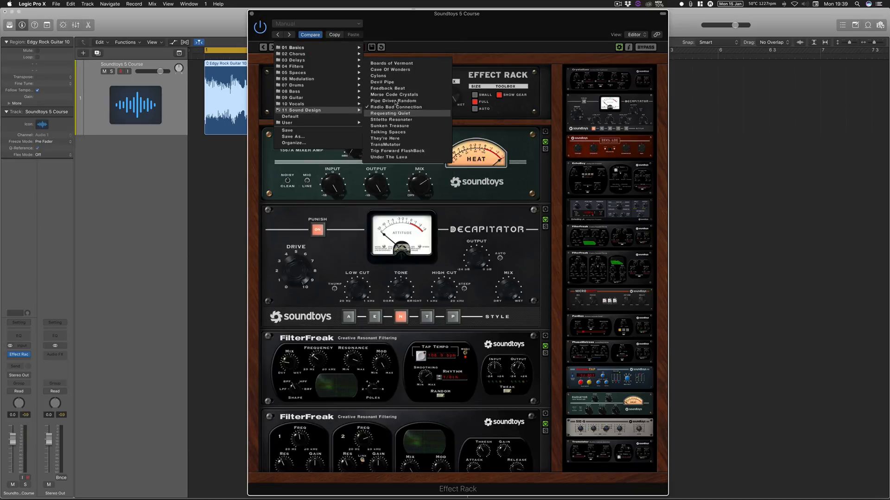
click(381, 82)
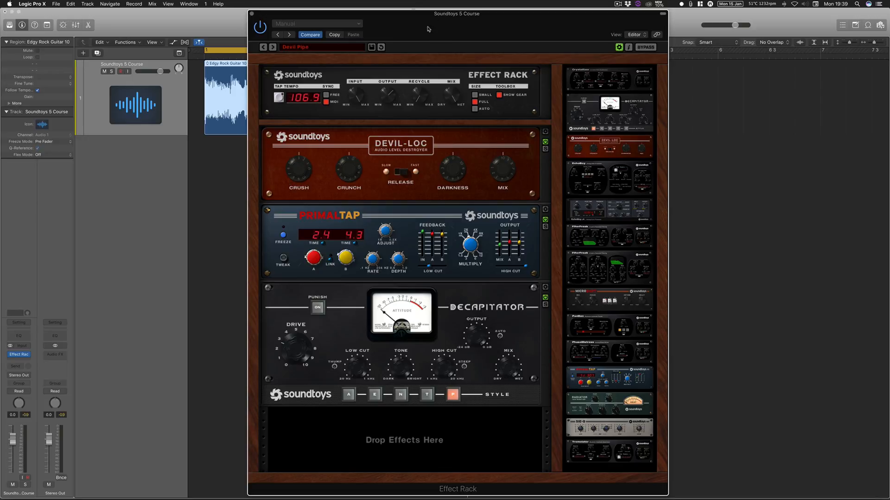
click(259, 26)
key(space)
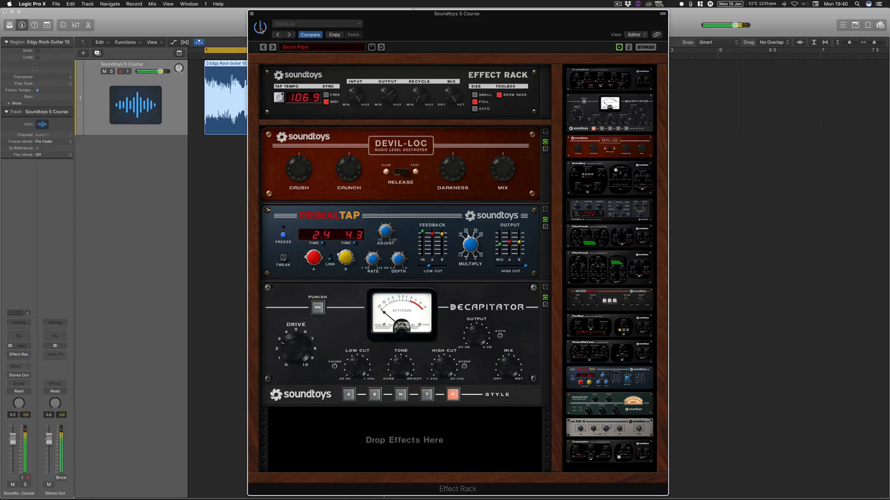
click(259, 27)
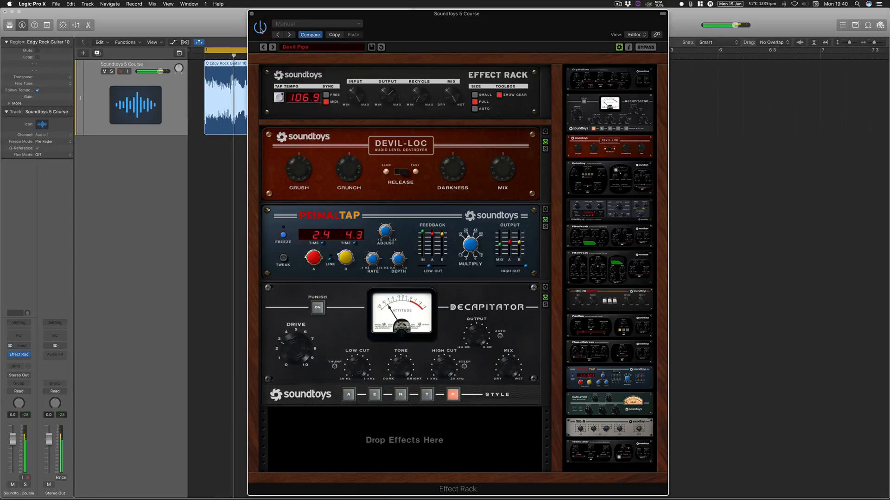